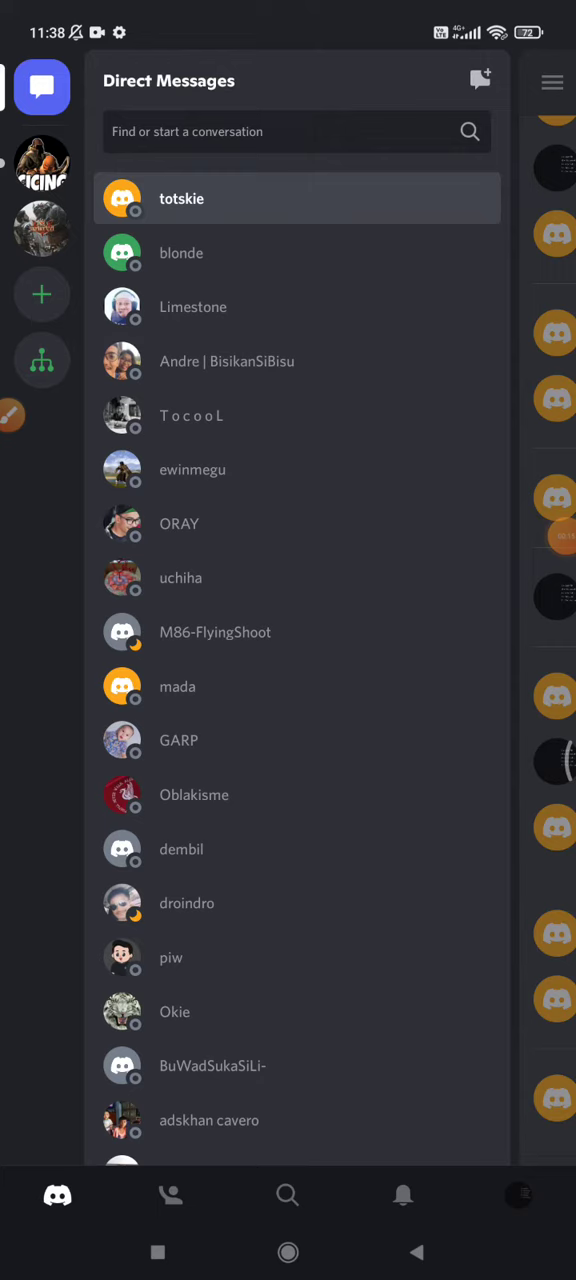
# Switch to the RYL United's Official server and draw a trial red arrow toward its options.
pyautogui.click(41, 229)
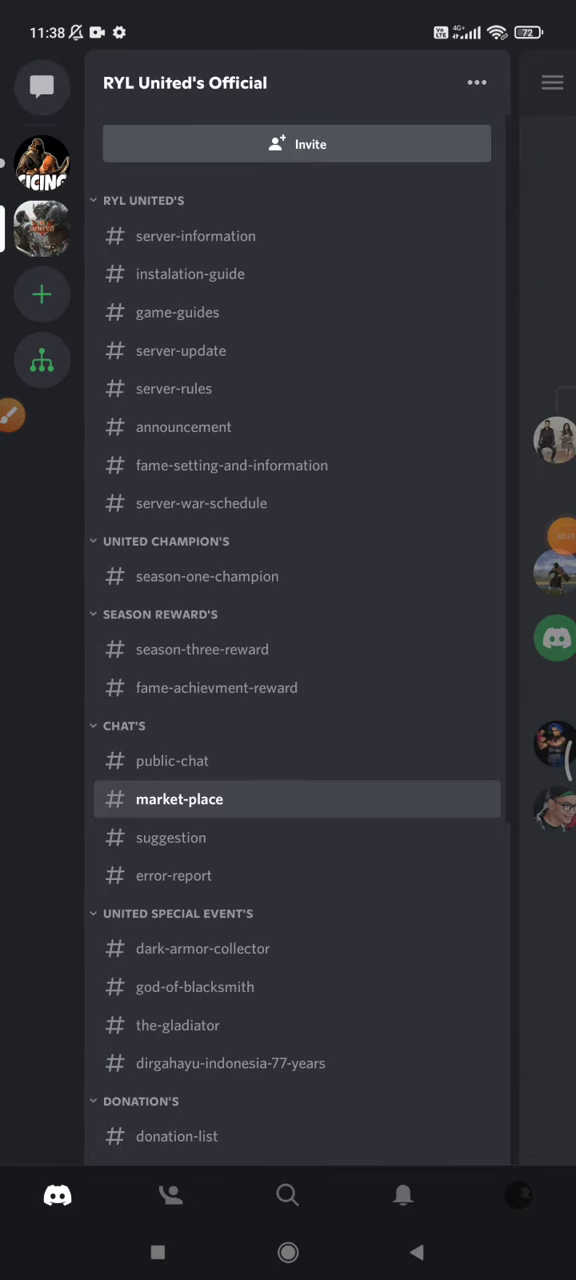
pyautogui.click(10, 415)
pyautogui.moveTo(194, 523)
pyautogui.mouseDown()
pyautogui.moveTo(431, 171)
pyautogui.moveTo(345, 230)
pyautogui.mouseUp()
# Circle the options spot, discard that annotation, and bring up the server options sheet.
pyautogui.moveTo(460, 225); pyautogui.dragTo(455, 60)
pyautogui.click(532, 1190)
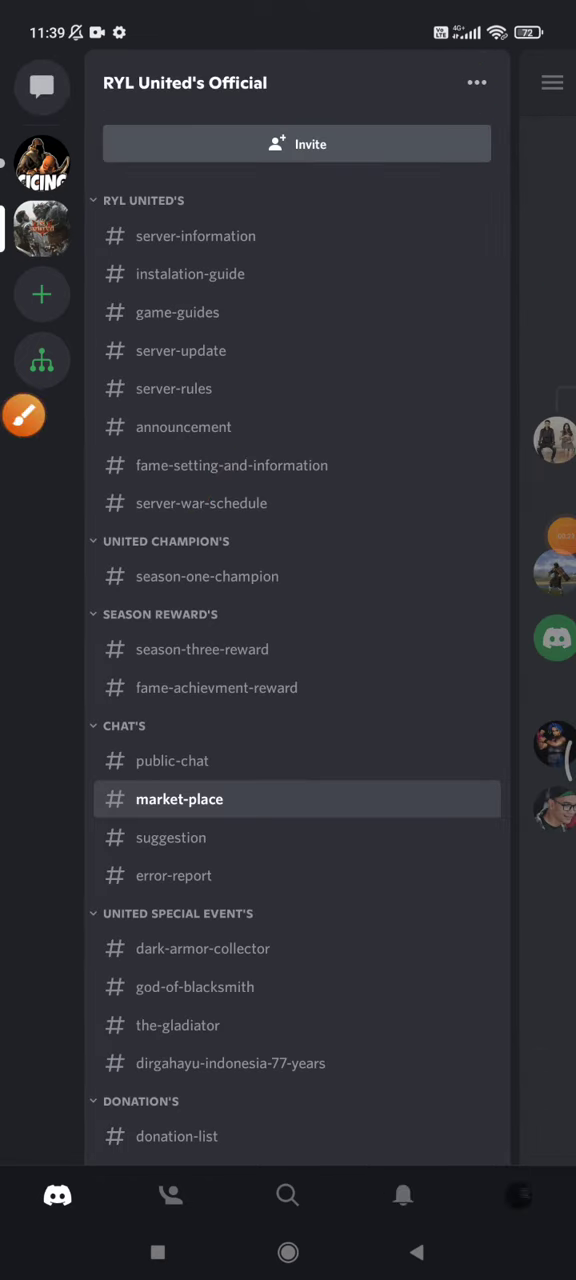
pyautogui.click(477, 83)
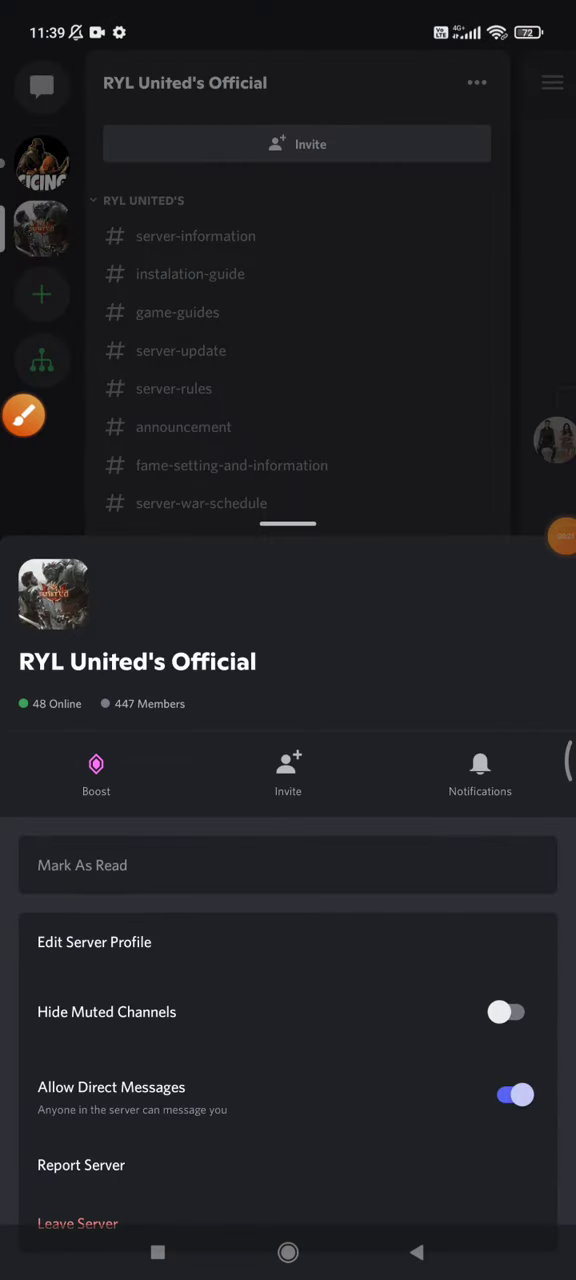
# Draw a red arrow down from the server name and circle the Allow Direct Messages toggle.
pyautogui.click(24, 415)
pyautogui.moveTo(259, 662)
pyautogui.mouseDown()
pyautogui.moveTo(326, 1000)
pyautogui.moveTo(402, 1000)
pyautogui.mouseUp()
pyautogui.moveTo(540, 1052)
pyautogui.mouseDown()
pyautogui.moveTo(458, 1085)
pyautogui.moveTo(560, 1118)
pyautogui.moveTo(508, 1040)
pyautogui.mouseUp()
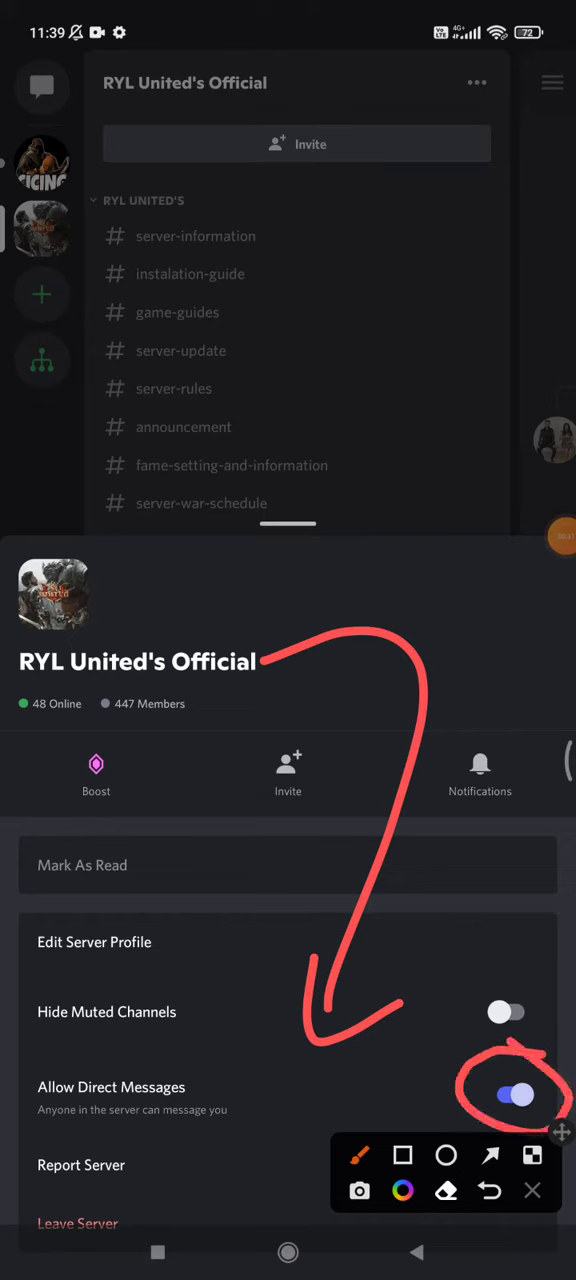